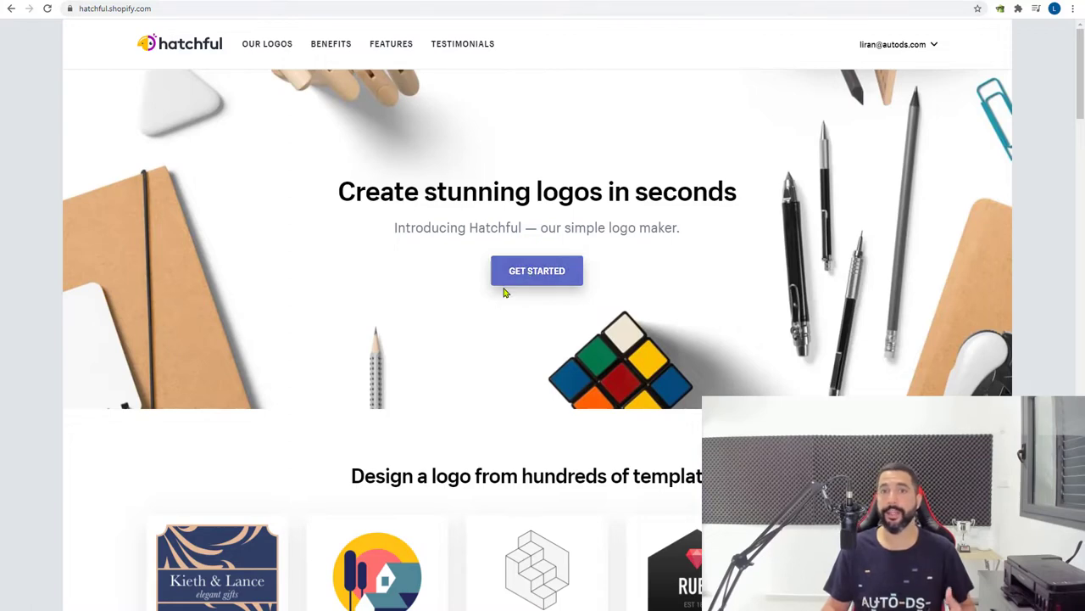
# Start a new logo and pick the Pets tile as the business space
pyautogui.click(531, 276)
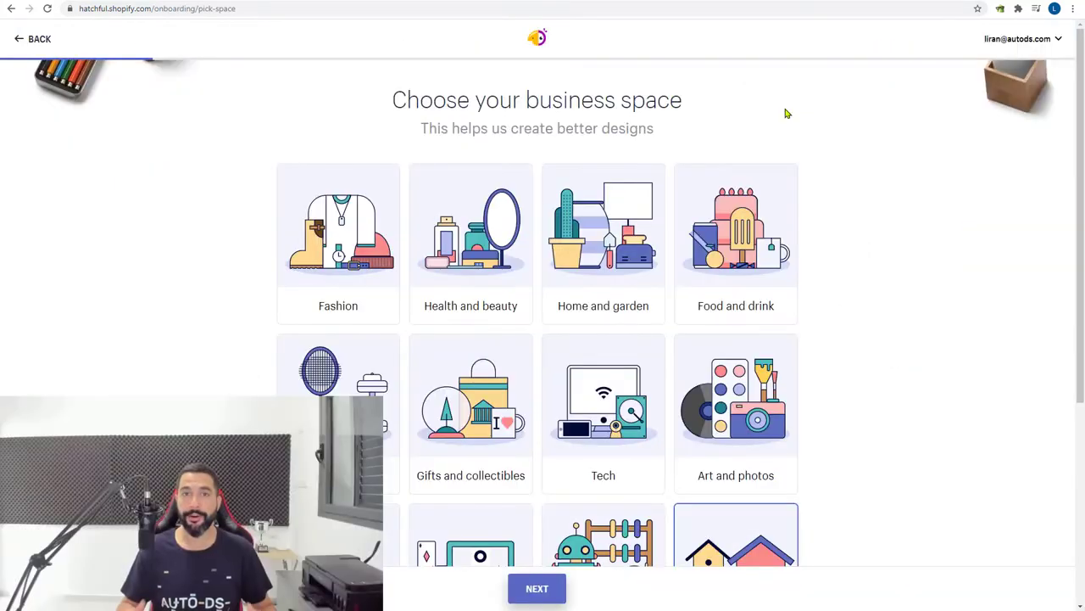
pyautogui.scroll(-1, 789, 119)
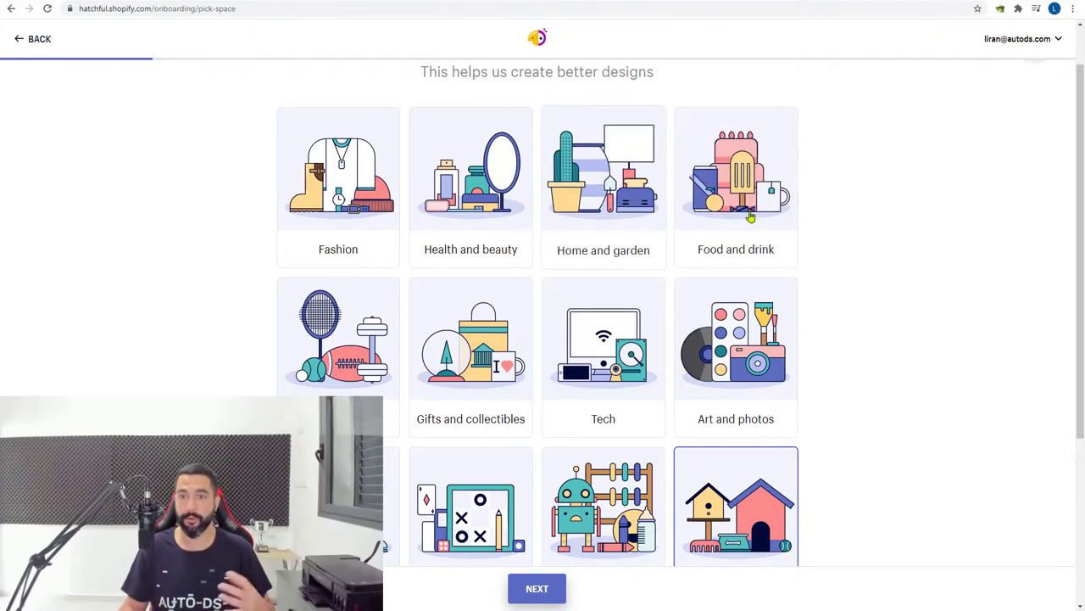
pyautogui.scroll(-1, 821, 252)
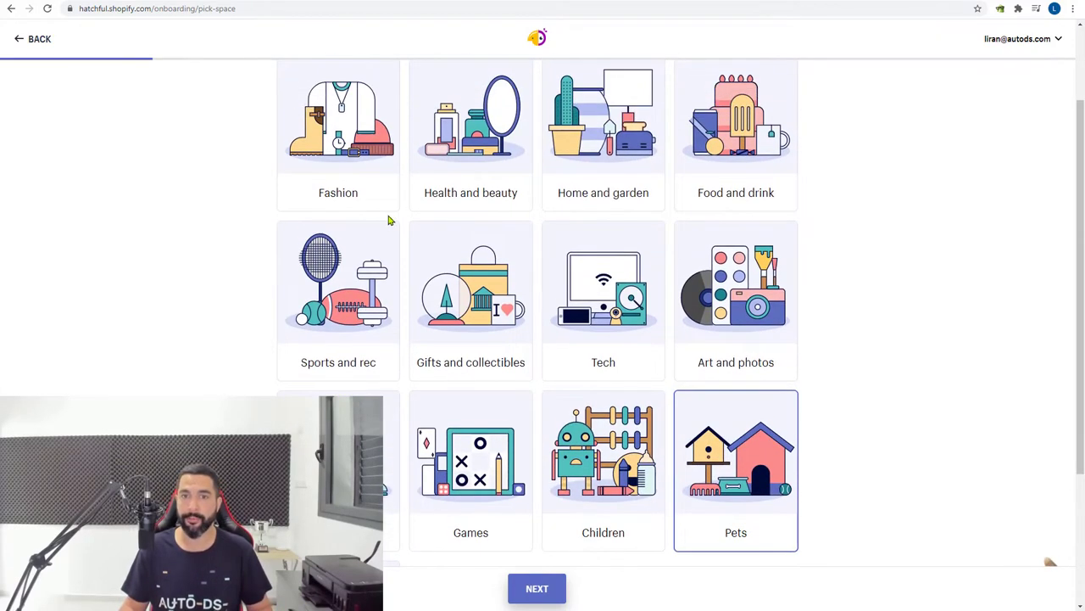
pyautogui.scroll(-1, 645, 166)
pyautogui.scroll(-1, 670, 339)
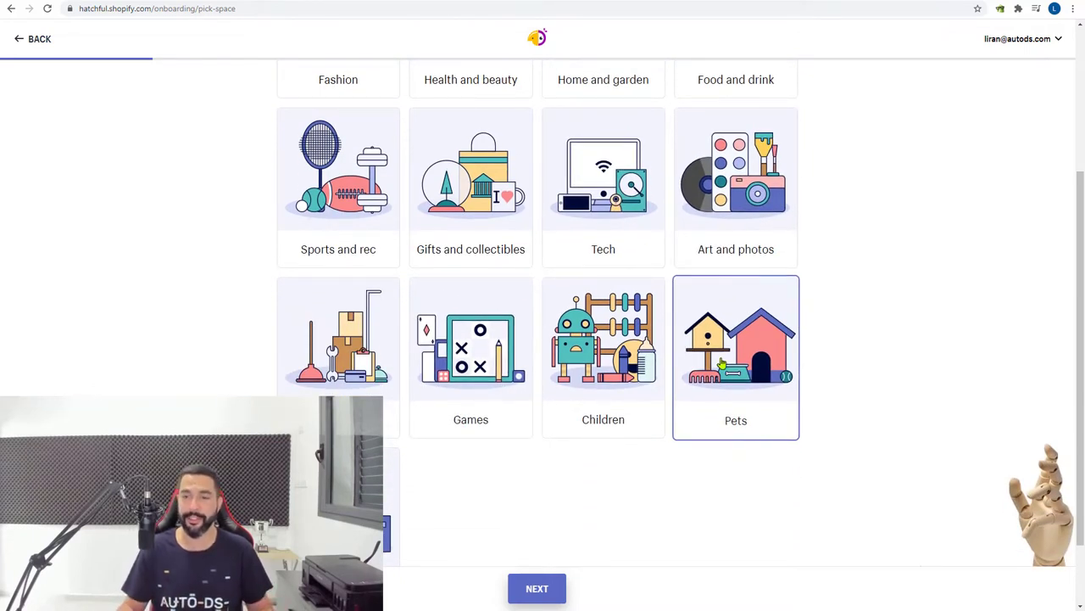
pyautogui.scroll(-1, 738, 424)
pyautogui.click(556, 596)
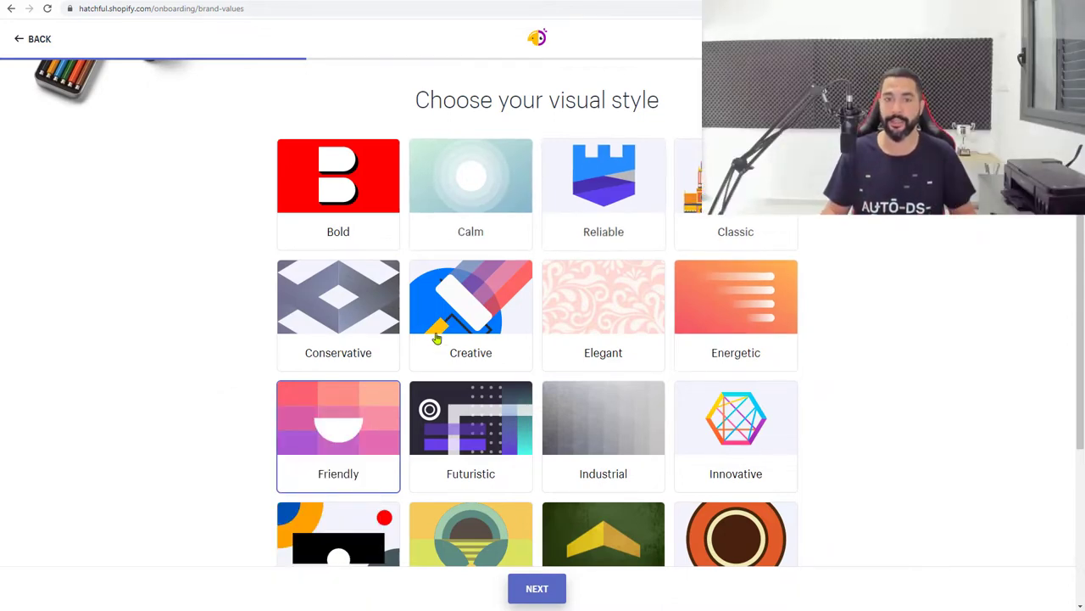
# Pick Friendly from the Bold, Calm and Friendly visual styles and continue
pyautogui.scroll(-1, 516, 194)
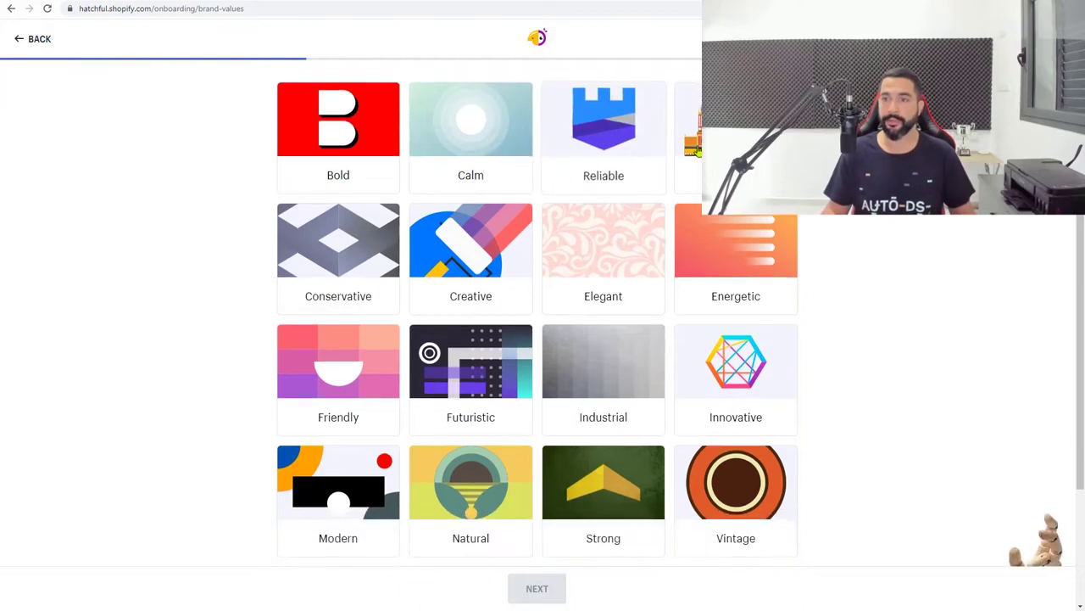
pyautogui.scroll(-1, 722, 331)
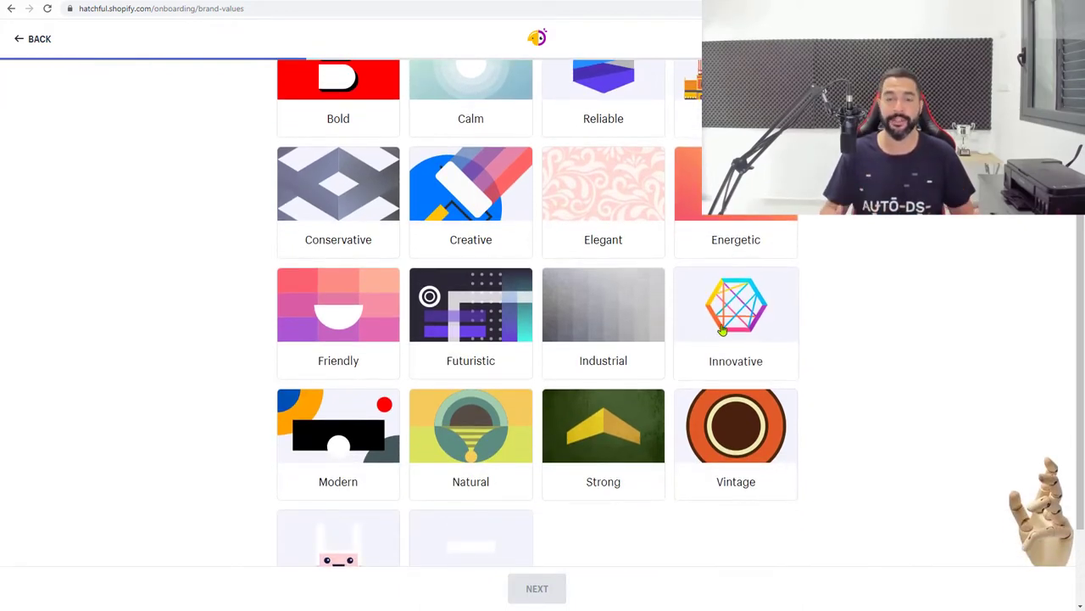
pyautogui.click(356, 331)
pyautogui.scroll(2, 356, 331)
pyautogui.scroll(-3, 322, 368)
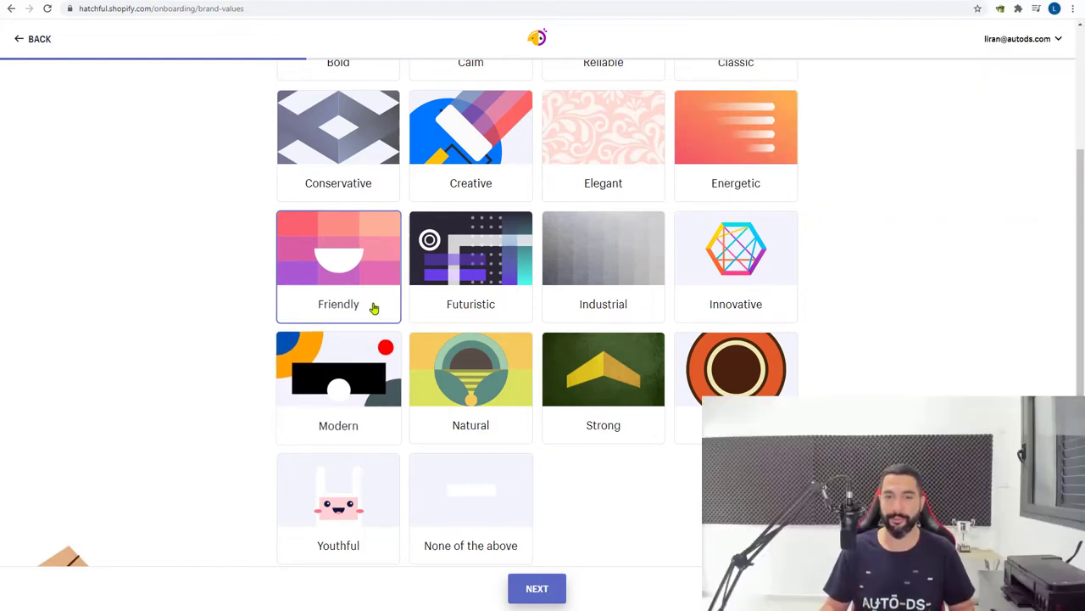
pyautogui.click(552, 591)
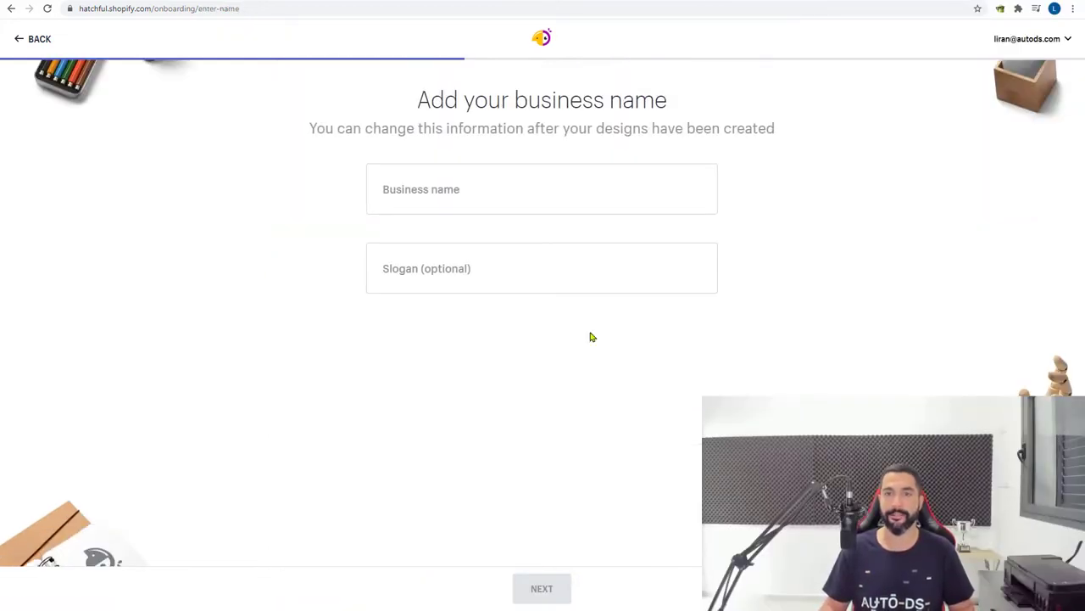
# Enter 'Doggy Dog Club' as the business name and 'For All Dog Lovers!' as the slogan
pyautogui.click(496, 203)
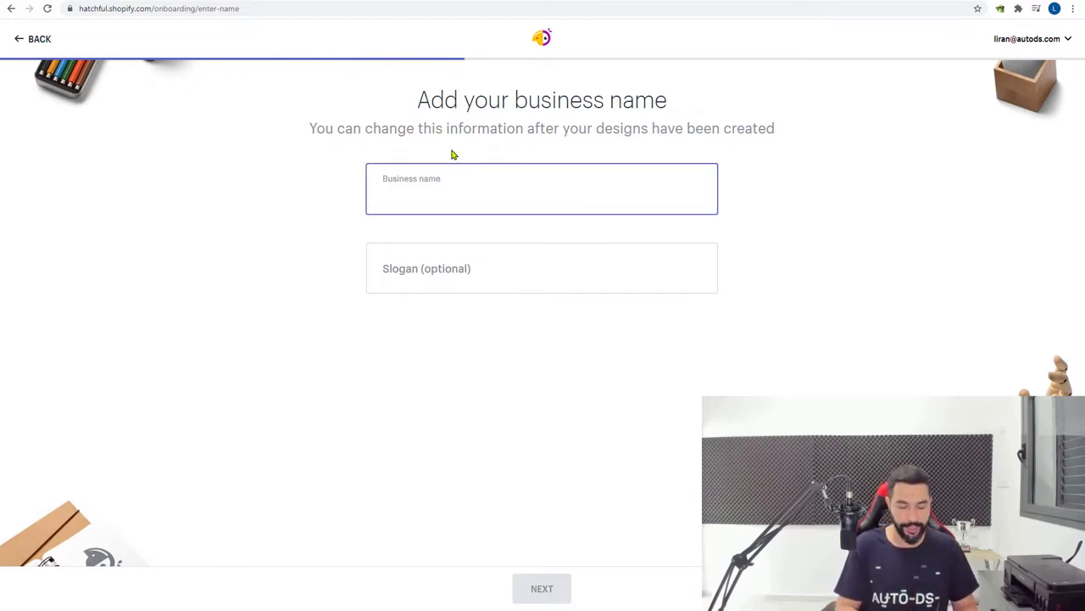
pyautogui.write('Doggy Dog Club')
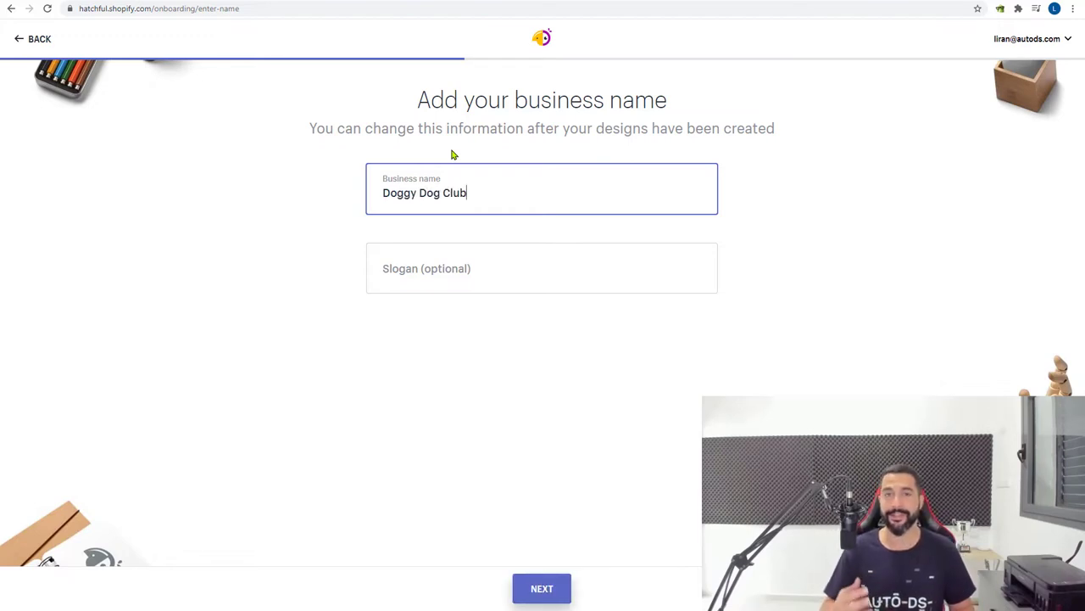
pyautogui.press('Tab')
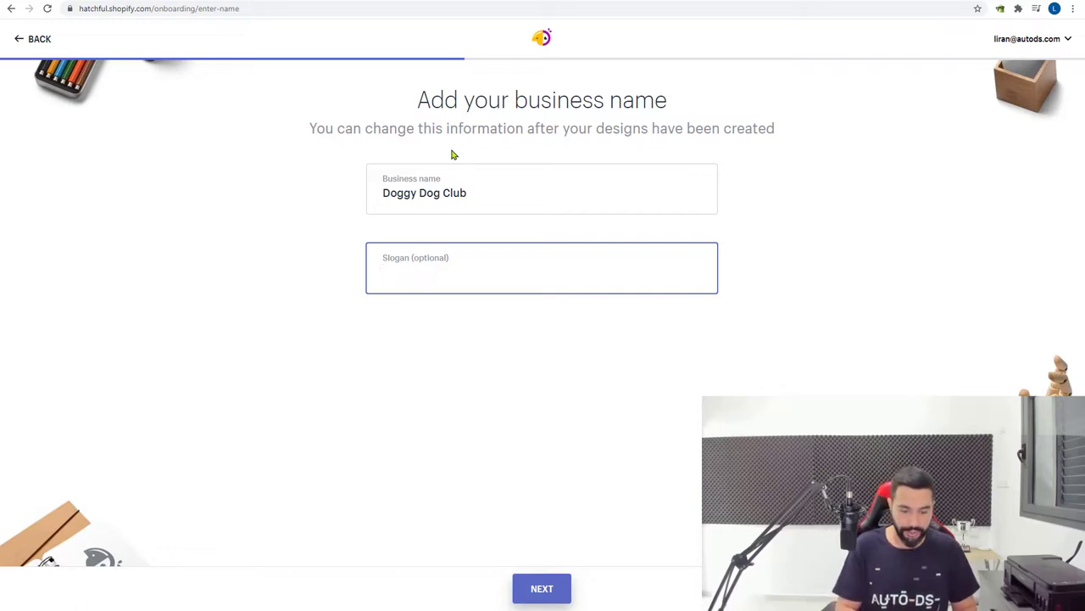
pyautogui.write('For All Dog Lovers!')
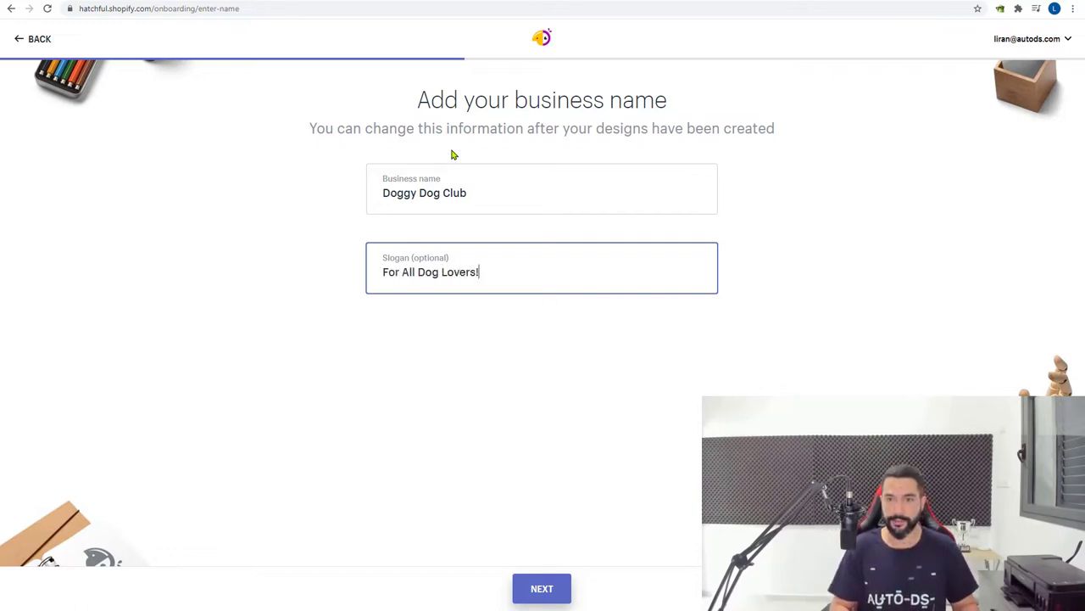
pyautogui.click(533, 586)
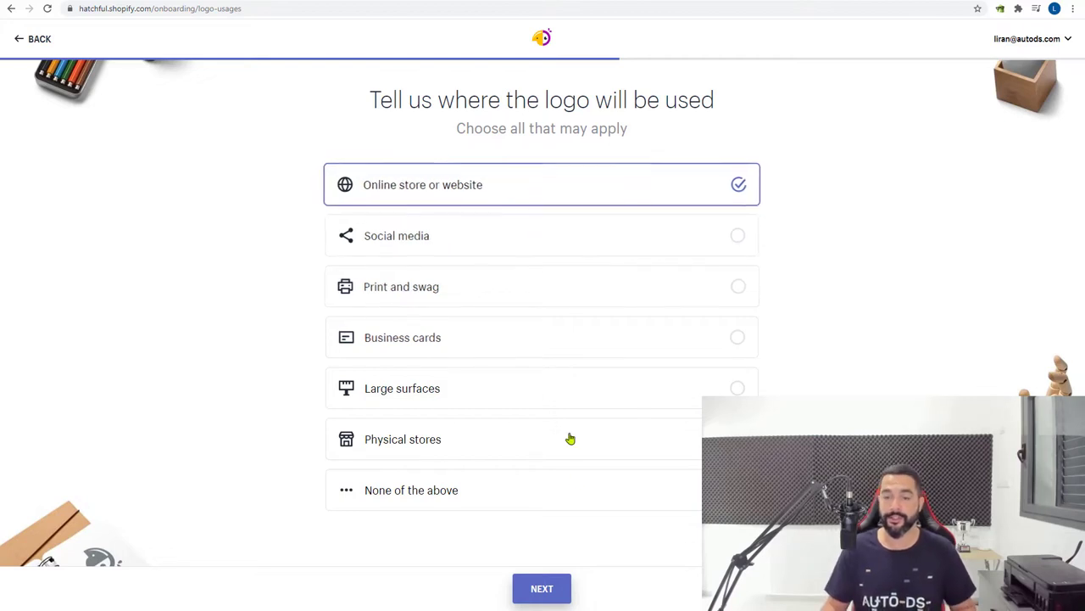
# Confirm Online store or website as the logo's use and generate designs
pyautogui.click(542, 588)
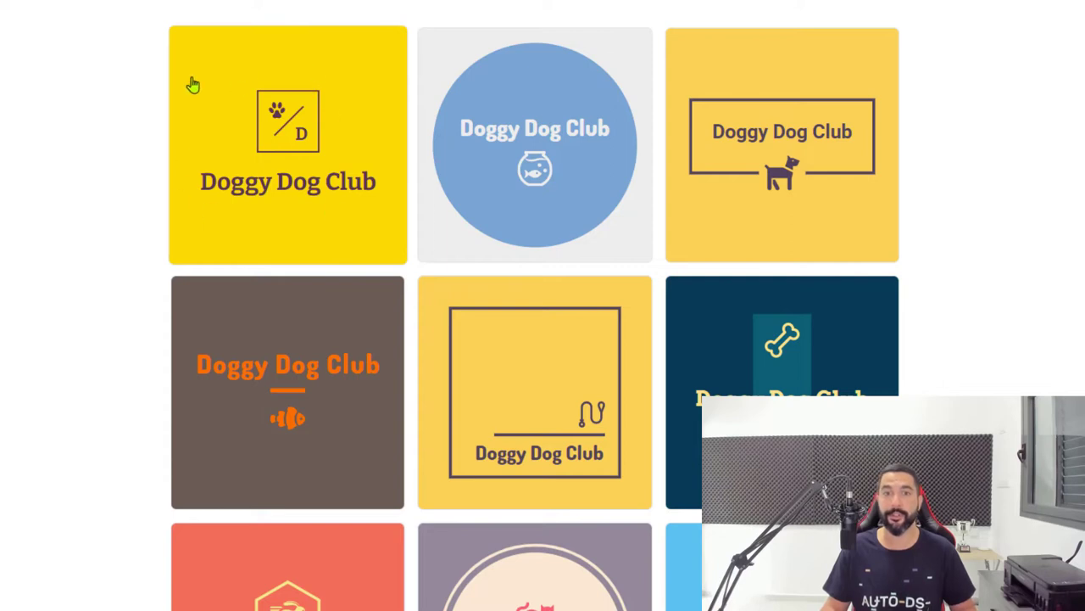
# Browse the generated designs and pick the blue blocky dog logo for editing
pyautogui.scroll(-1, 317, 132)
pyautogui.scroll(1, 534, 148)
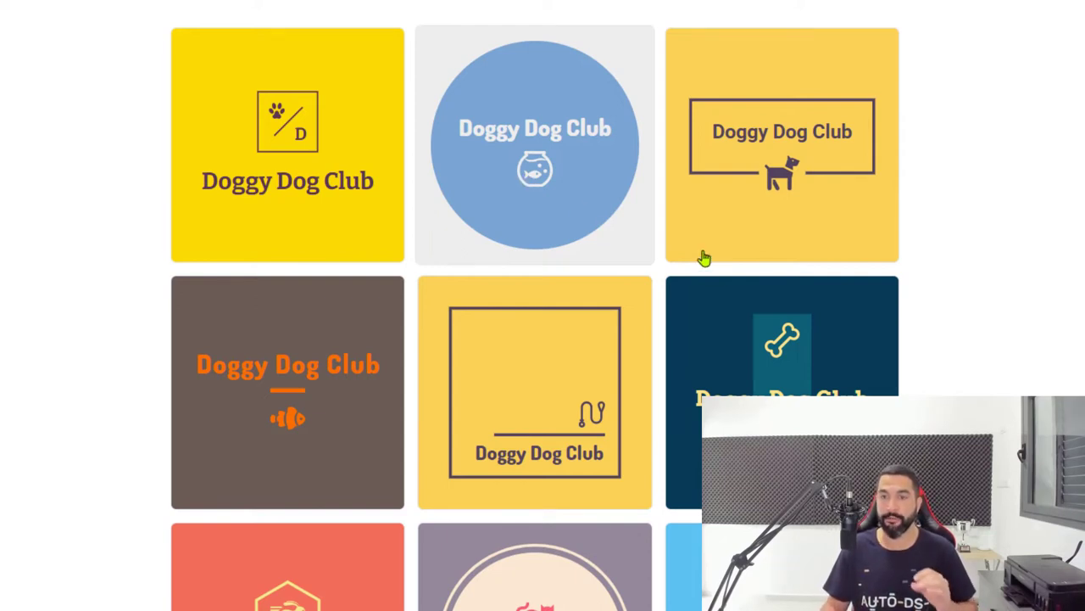
pyautogui.scroll(-1, 941, 180)
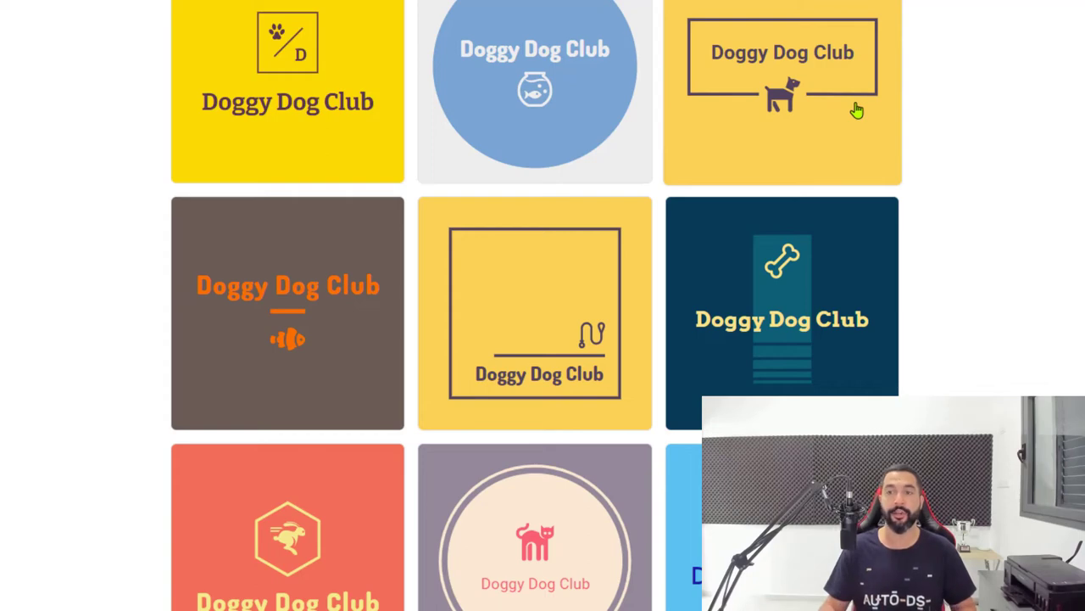
pyautogui.scroll(-2, 845, 113)
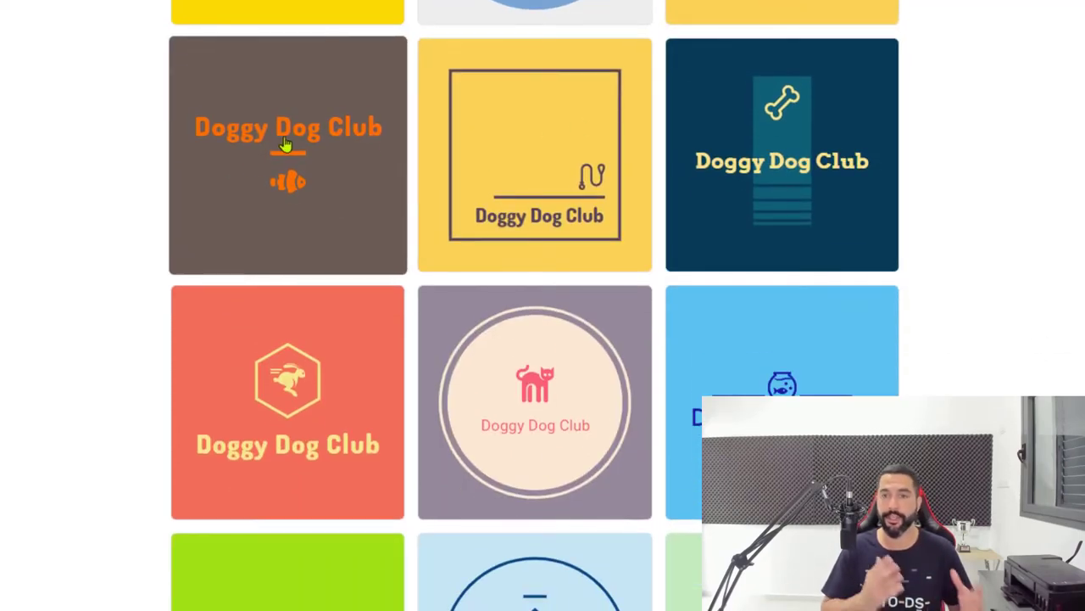
pyautogui.scroll(-1, 585, 161)
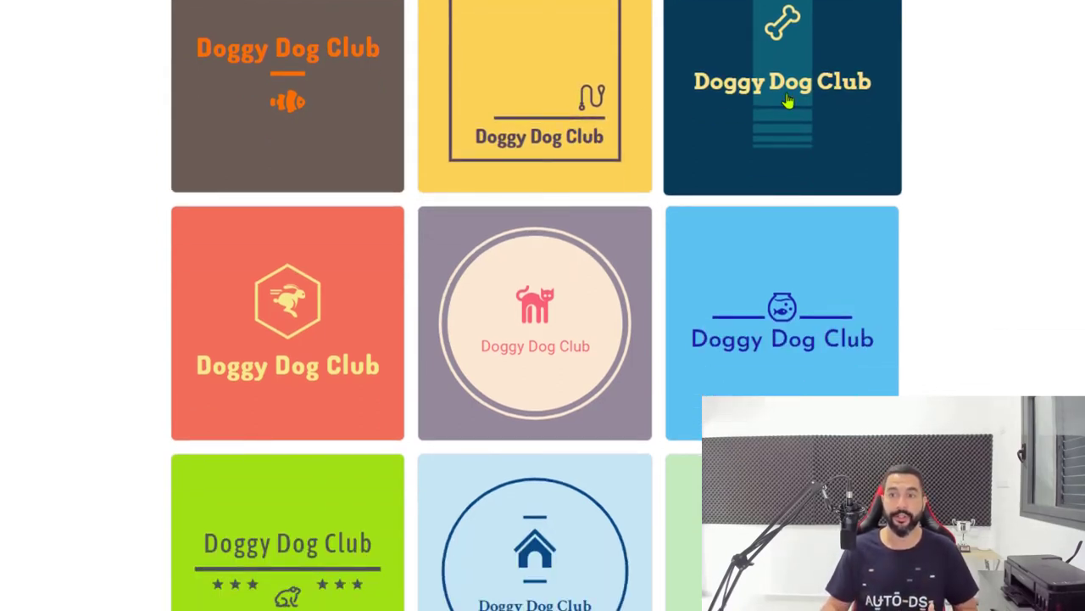
pyautogui.scroll(-2, 705, 192)
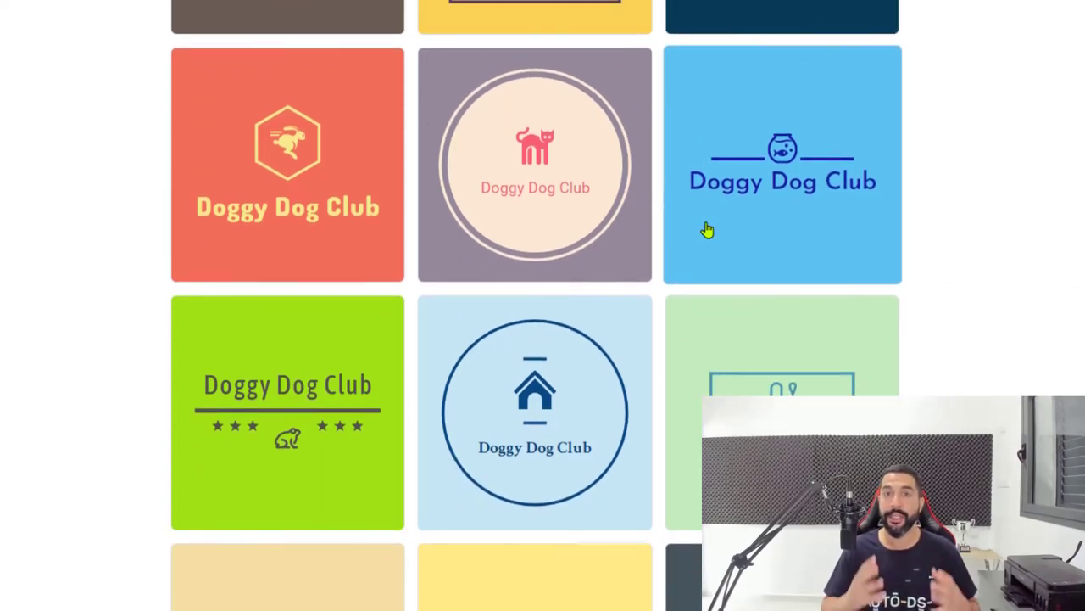
pyautogui.scroll(-1, 707, 230)
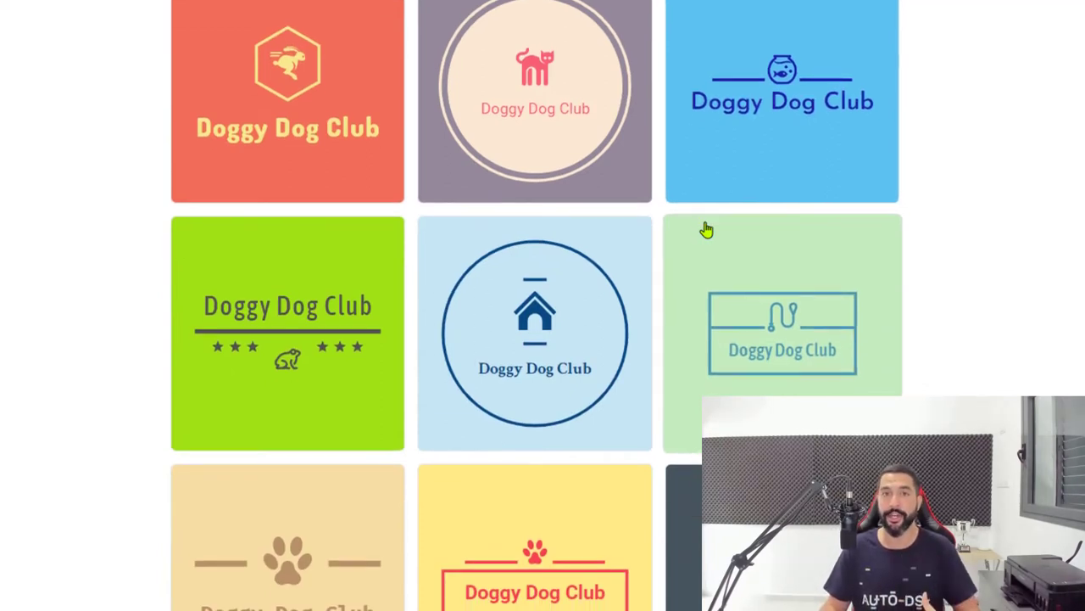
pyautogui.scroll(-1, 902, 282)
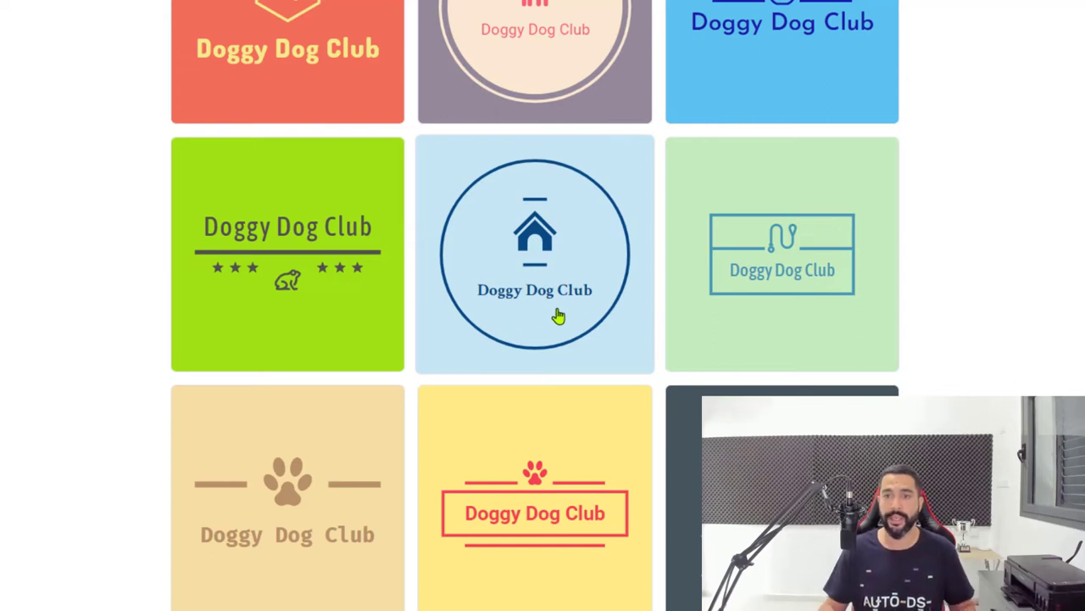
pyautogui.scroll(-2, 558, 316)
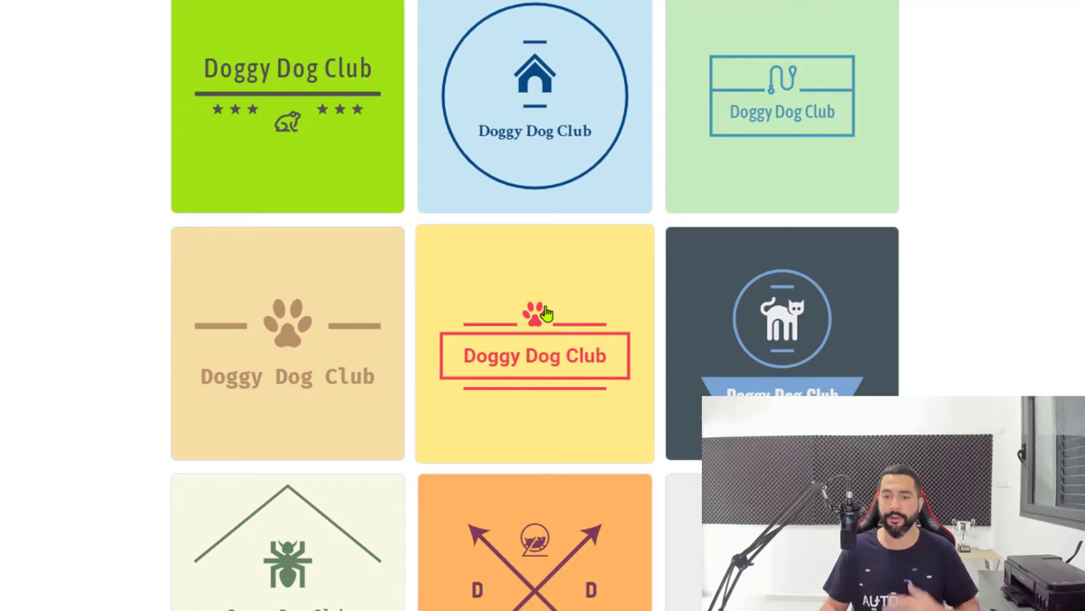
pyautogui.scroll(-3, 545, 313)
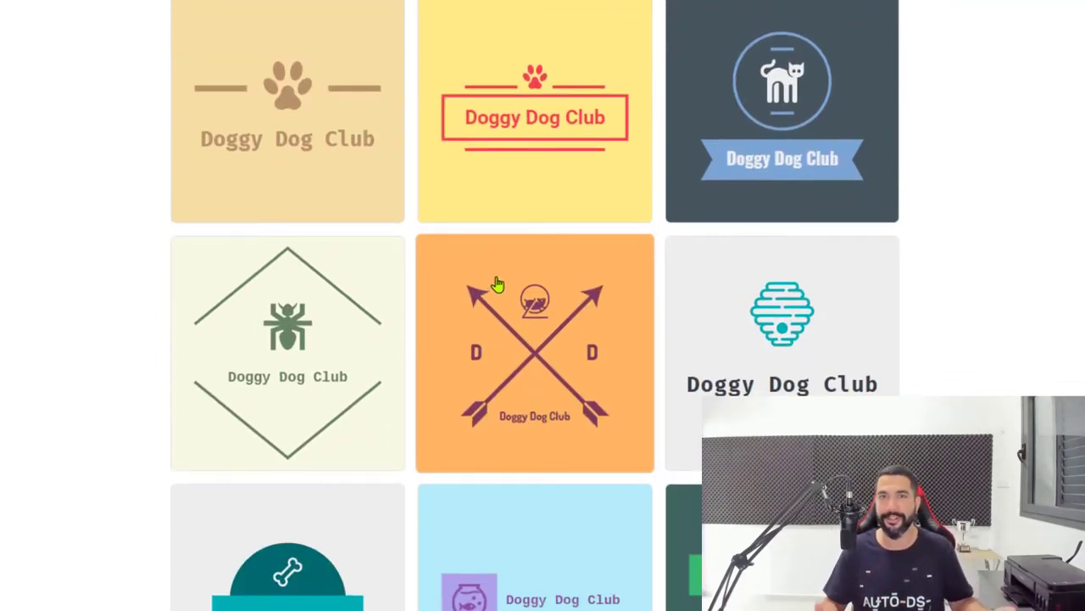
pyautogui.scroll(-3, 497, 285)
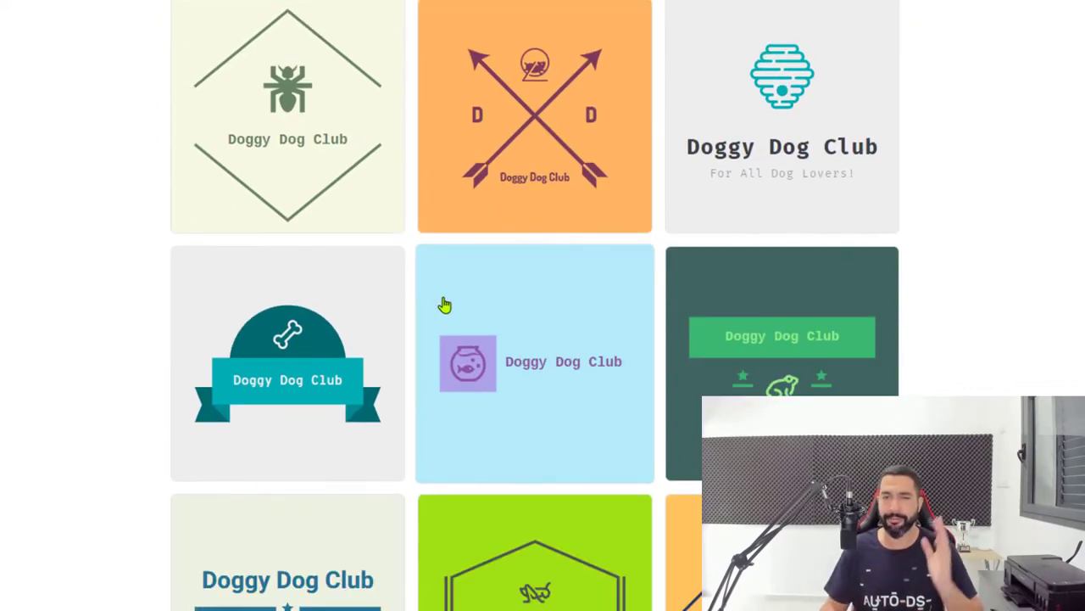
pyautogui.scroll(-4, 437, 303)
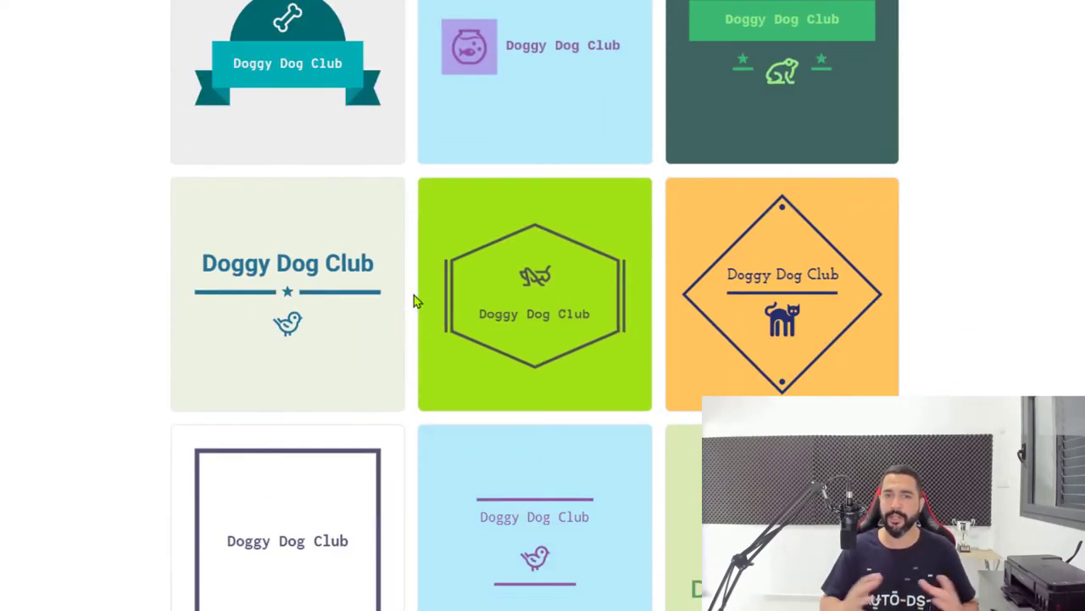
pyautogui.scroll(5, 419, 331)
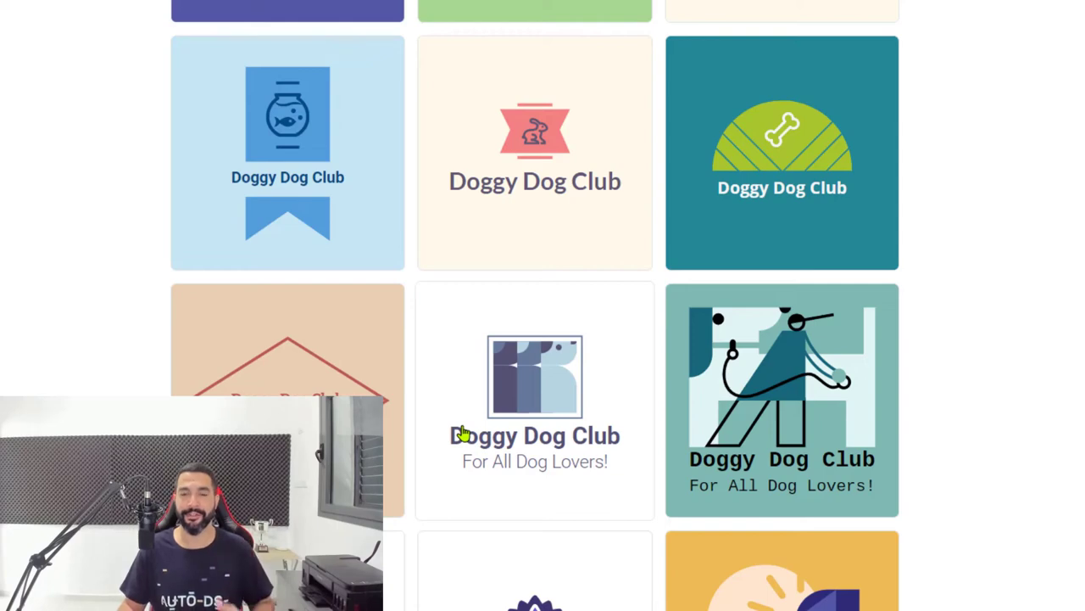
pyautogui.click(463, 434)
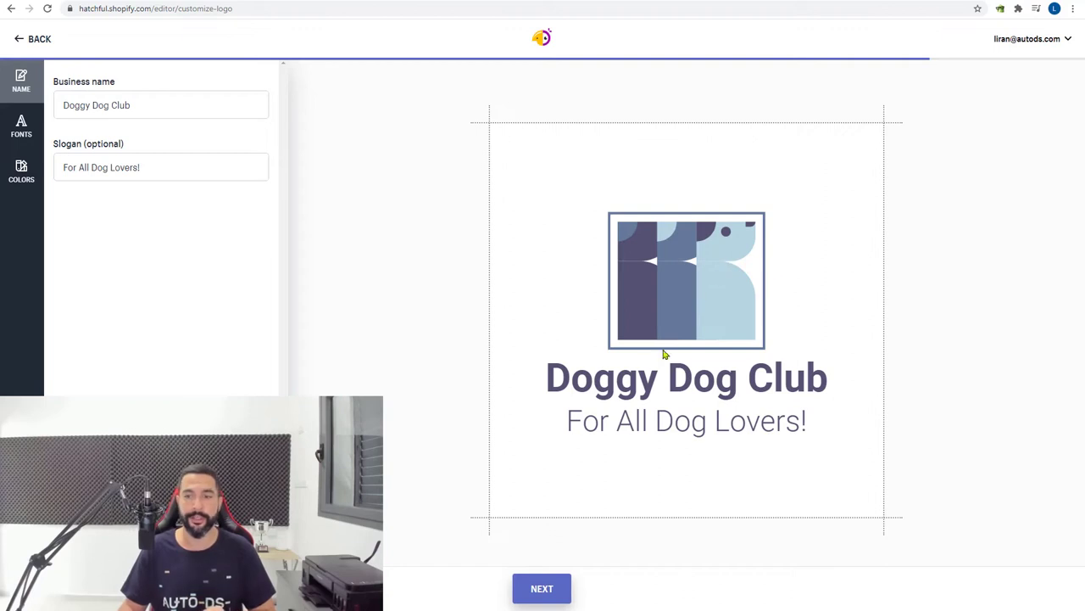
# Check the 'Doggy Dog Club' name and 'For All Dog Lovers!' slogan fields, then view fonts
pyautogui.click(558, 395)
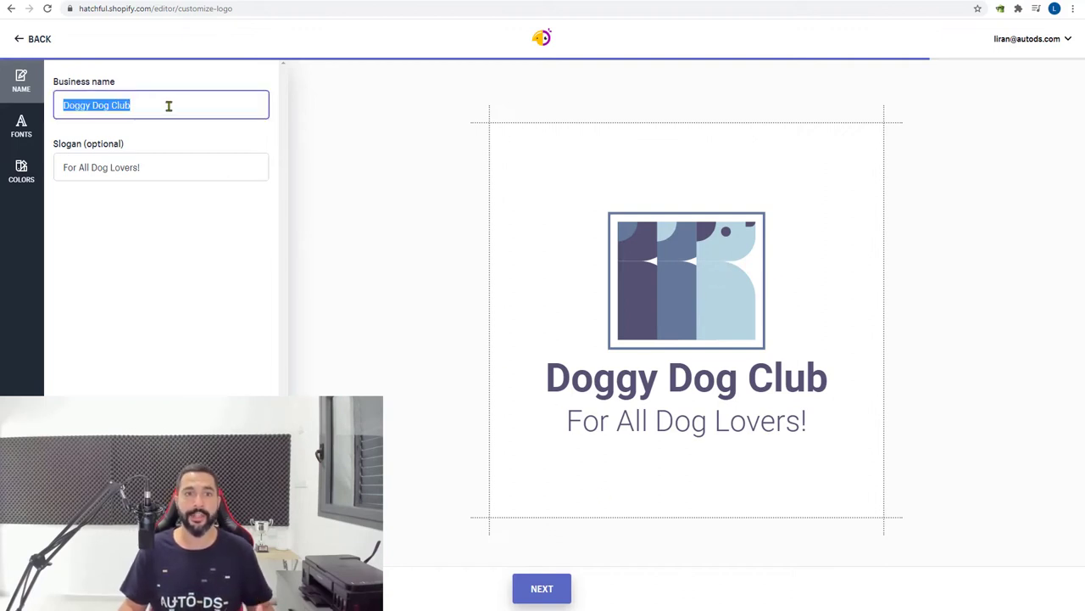
pyautogui.click(148, 165)
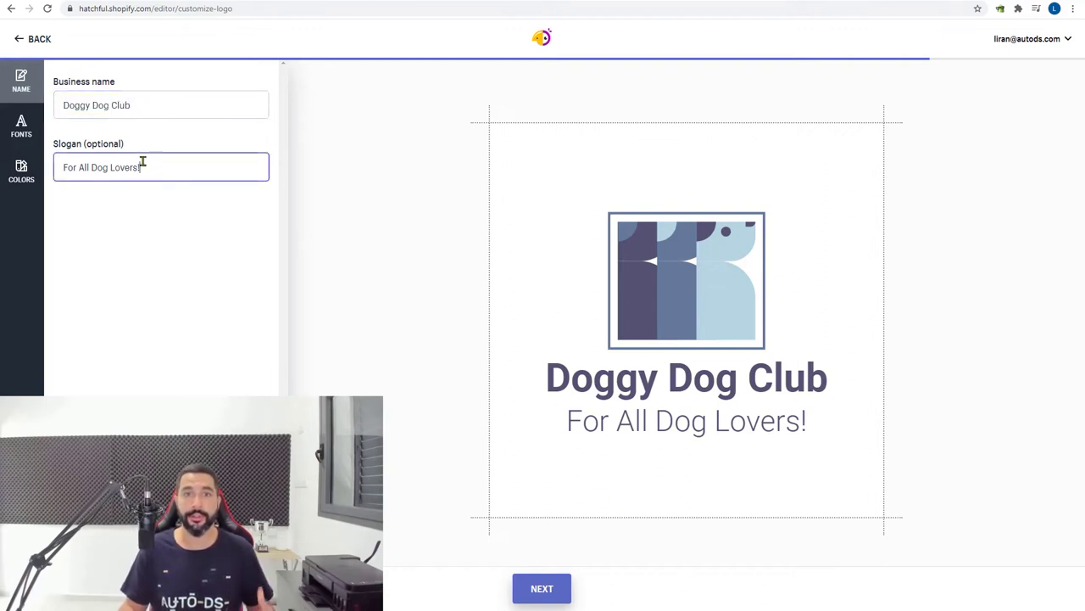
pyautogui.click(23, 127)
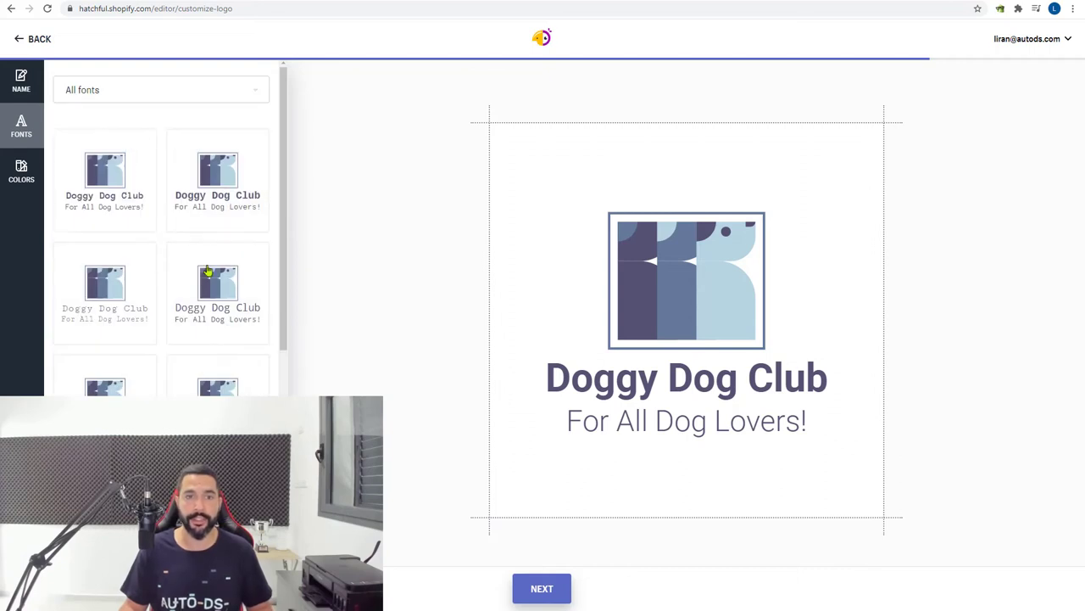
# Look through the font options, keeping the current font
pyautogui.scroll(-1, 204, 347)
pyautogui.scroll(-1, 209, 382)
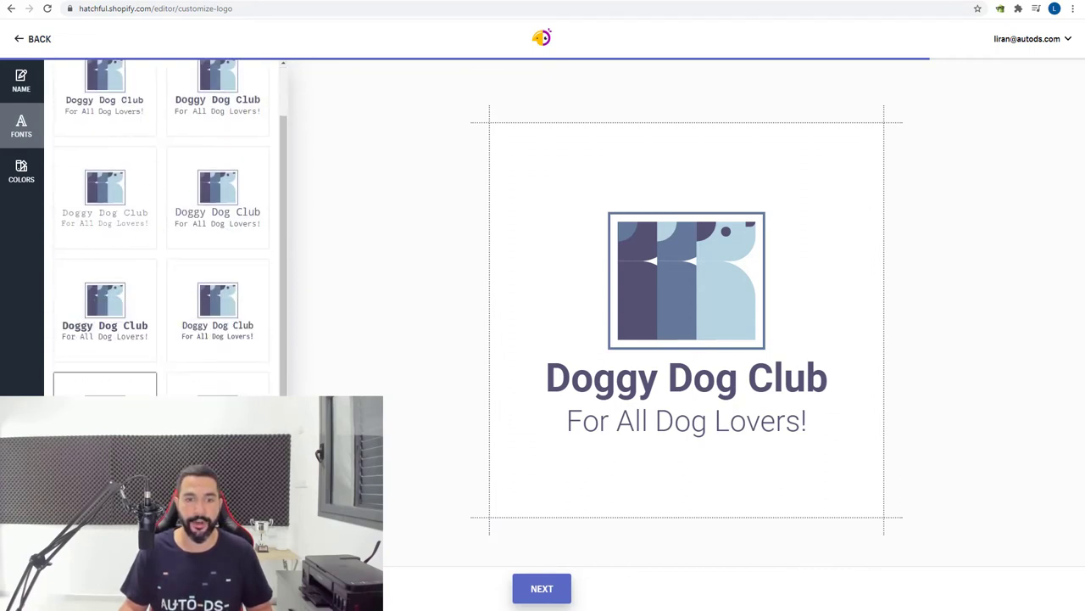
pyautogui.scroll(-2, 181, 387)
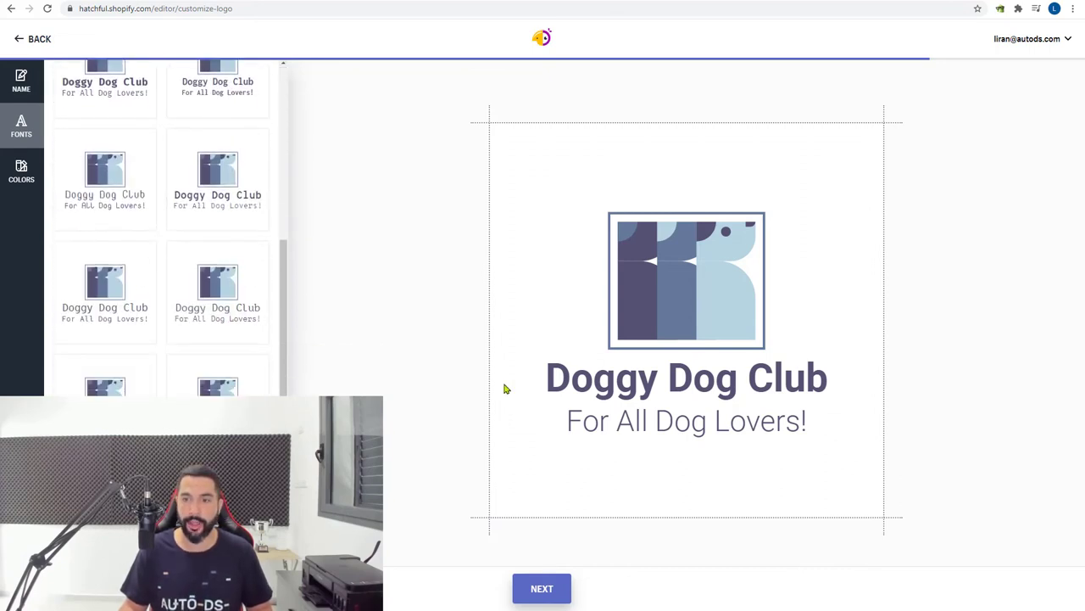
pyautogui.scroll(-1, 218, 339)
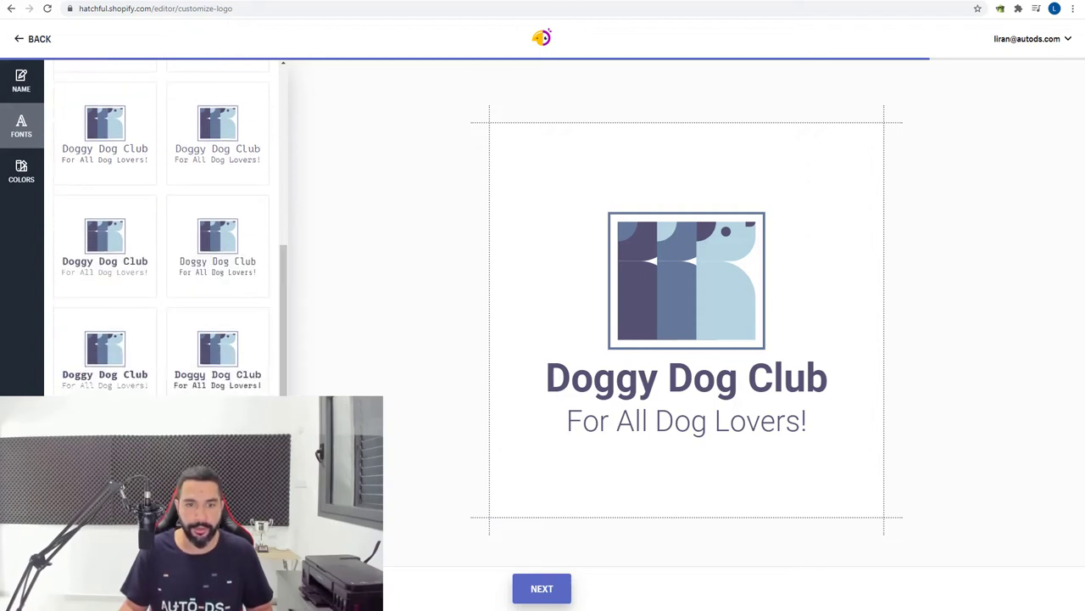
pyautogui.scroll(4, 218, 351)
# Try the purple, dark-teal and pink-teal palettes, then return to the blue palette
pyautogui.click(38, 184)
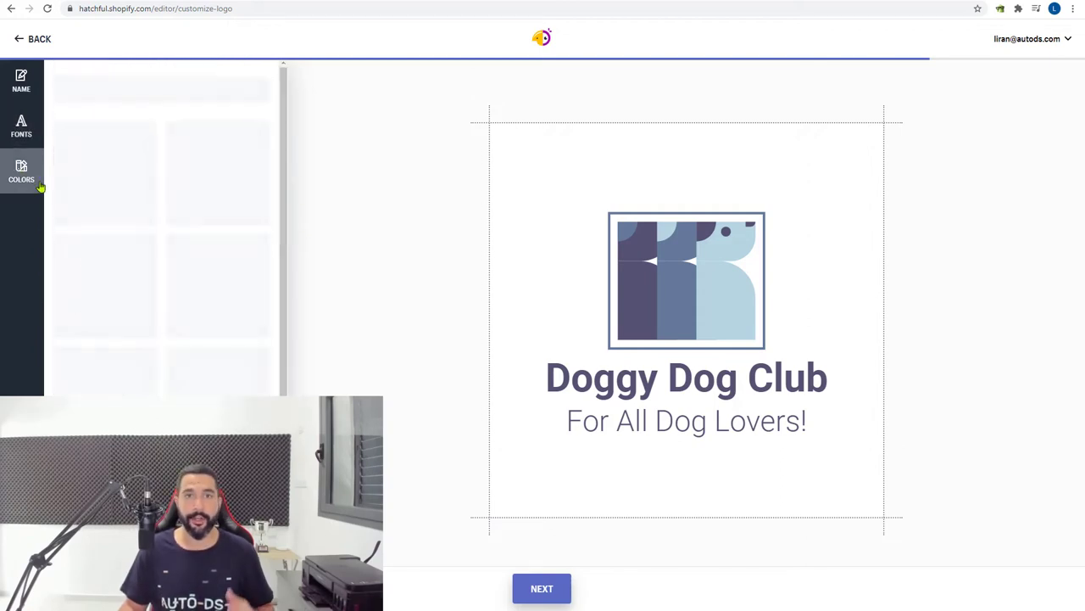
pyautogui.click(220, 183)
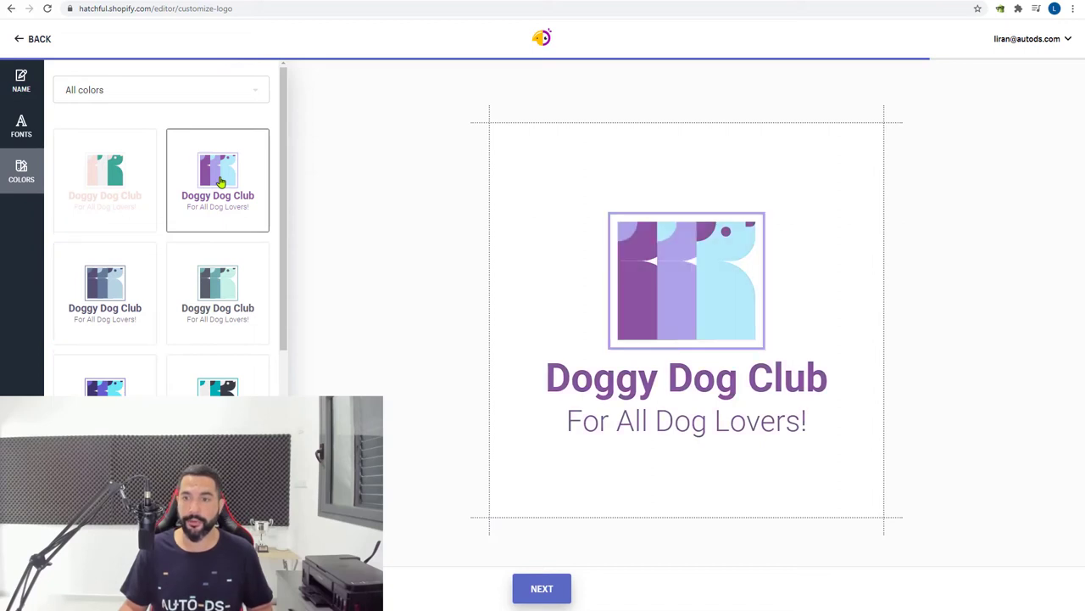
pyautogui.click(198, 302)
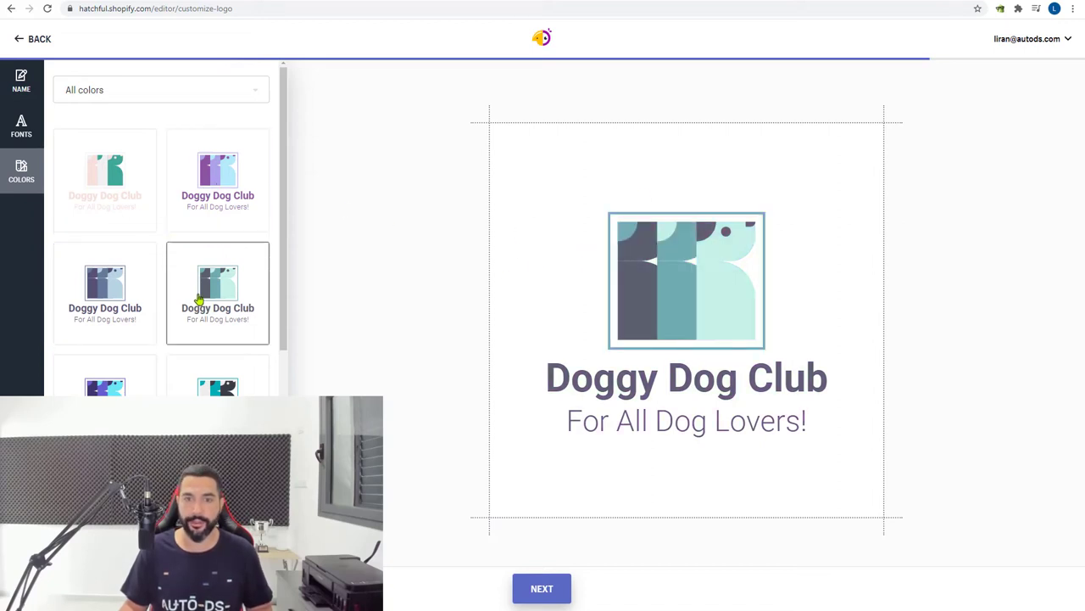
pyautogui.click(106, 178)
pyautogui.click(81, 315)
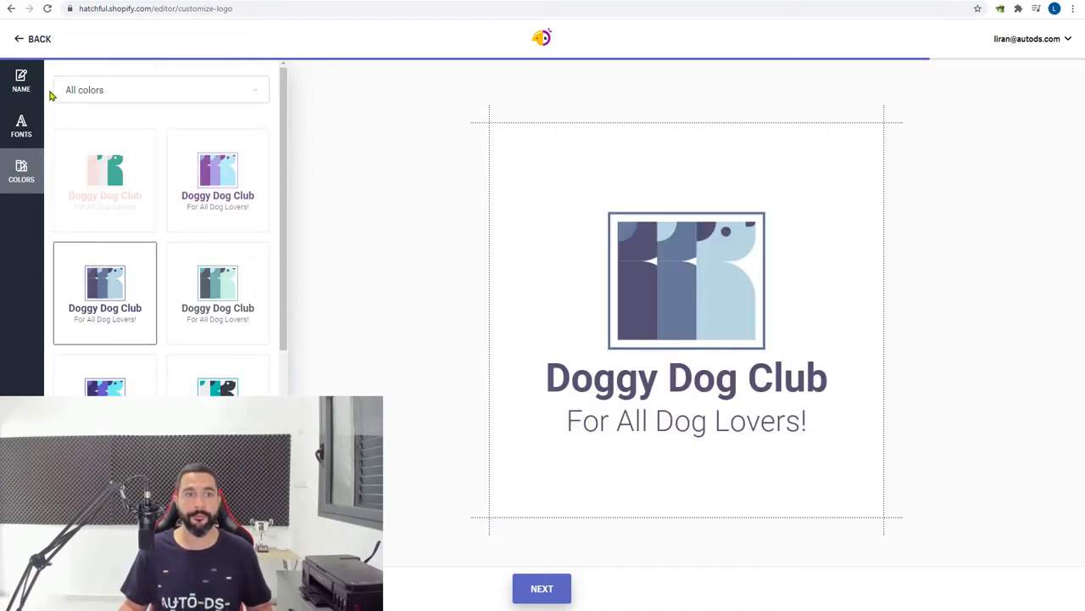
# Submit the finished logo to reach the Congratulations download page
pyautogui.scroll(-1, 49, 147)
pyautogui.scroll(1, 63, 197)
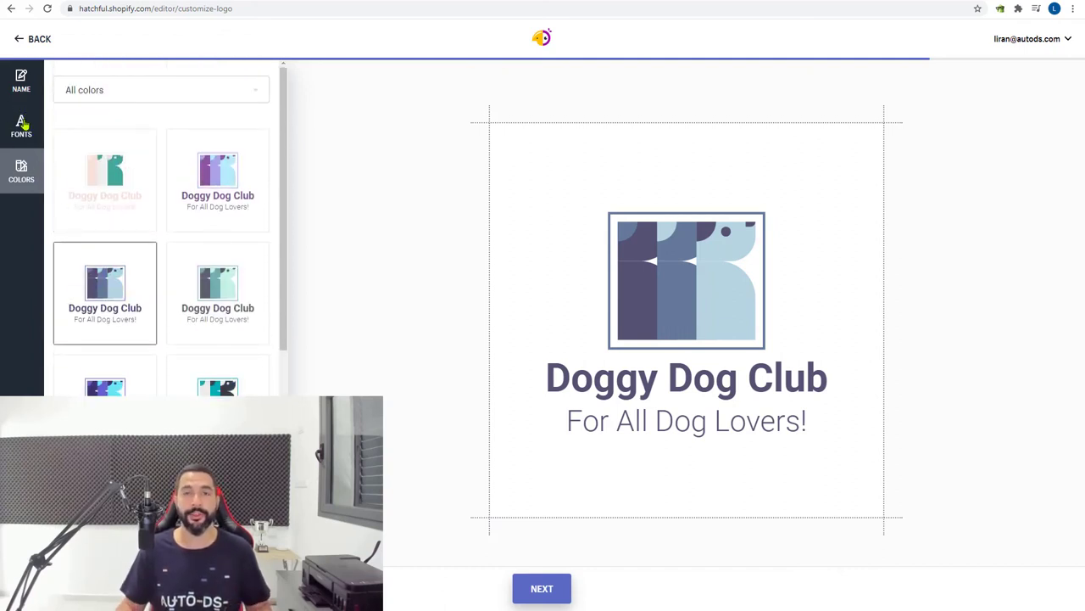
pyautogui.click(542, 588)
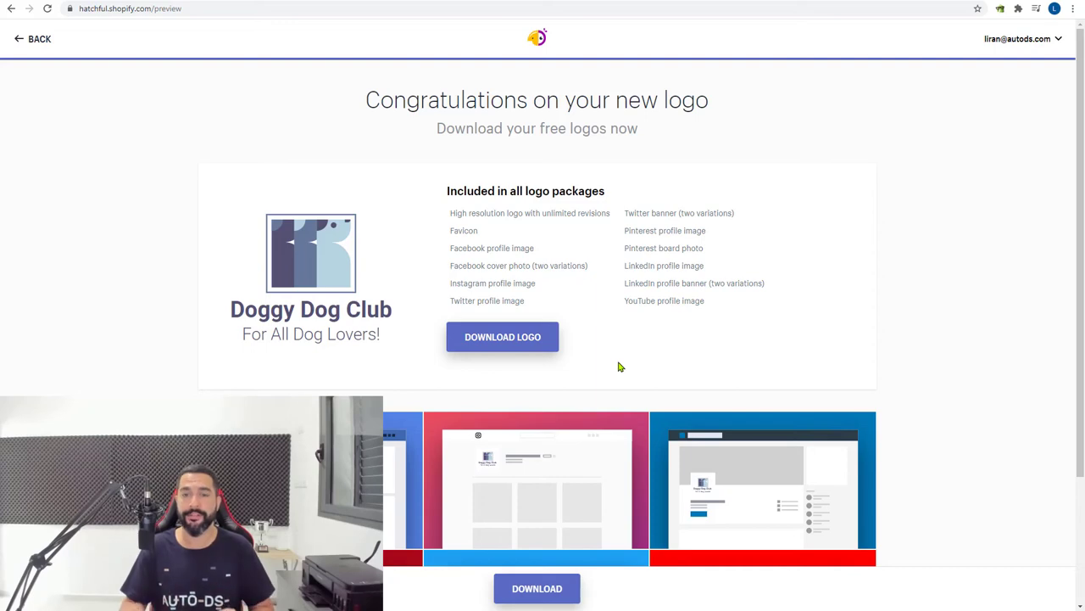
# Download the logo so the package is generated and e-mailed
pyautogui.click(488, 338)
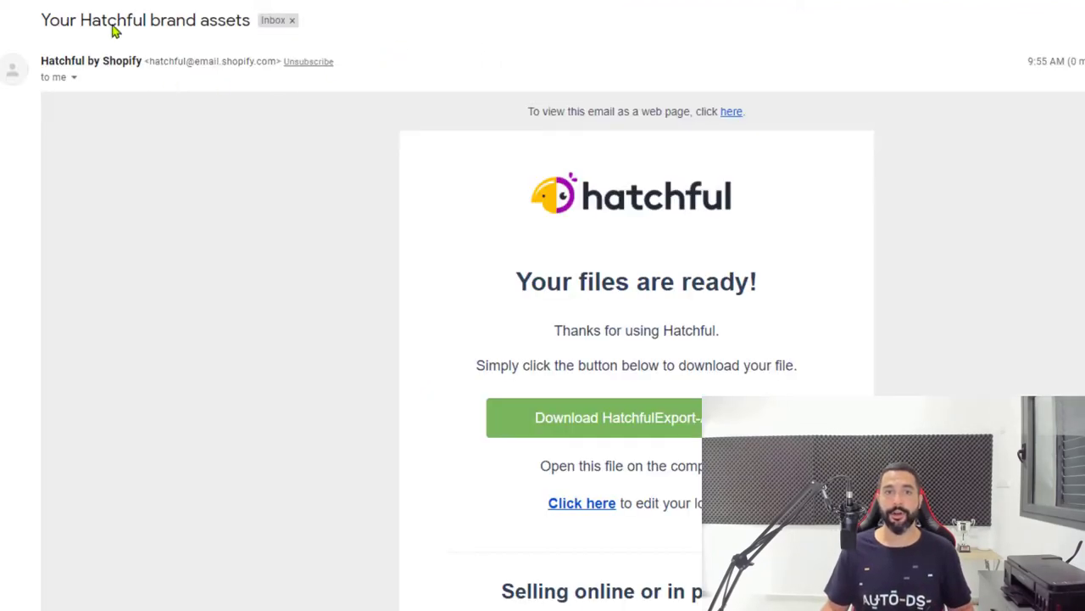
# Download HatchfulExport-All.zip from the email and show it in its folder
pyautogui.scroll(-2, 424, 172)
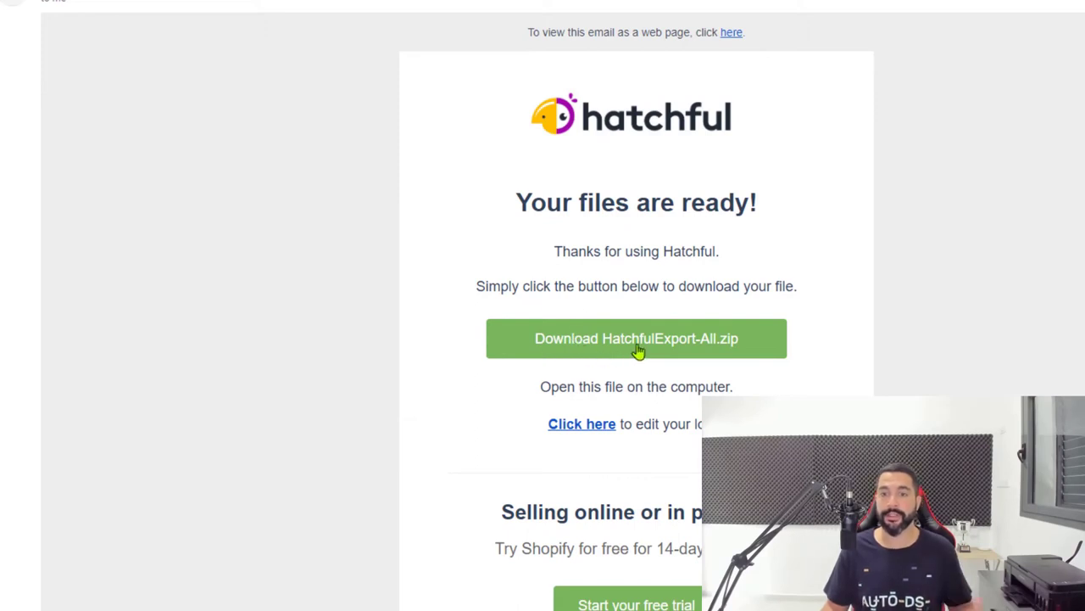
pyautogui.click(678, 344)
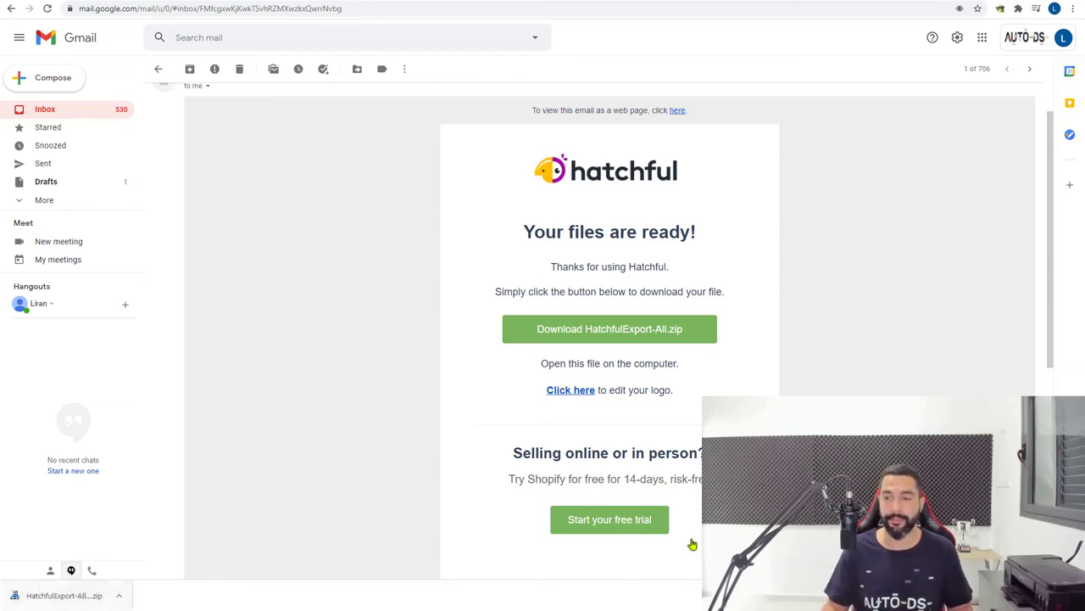
pyautogui.hotkey('ctrl', 'j')
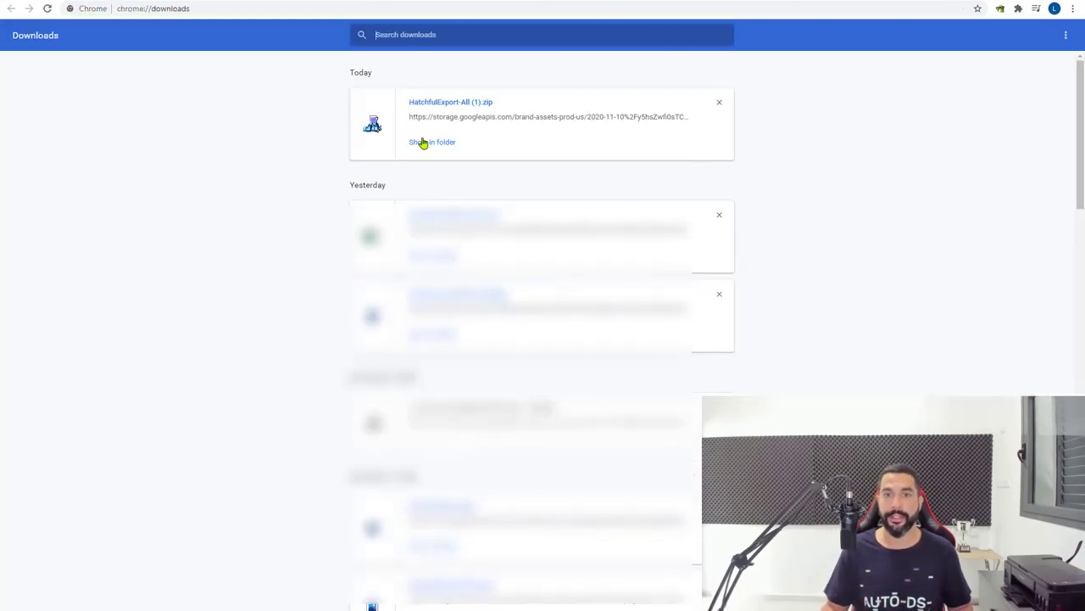
pyautogui.click(456, 142)
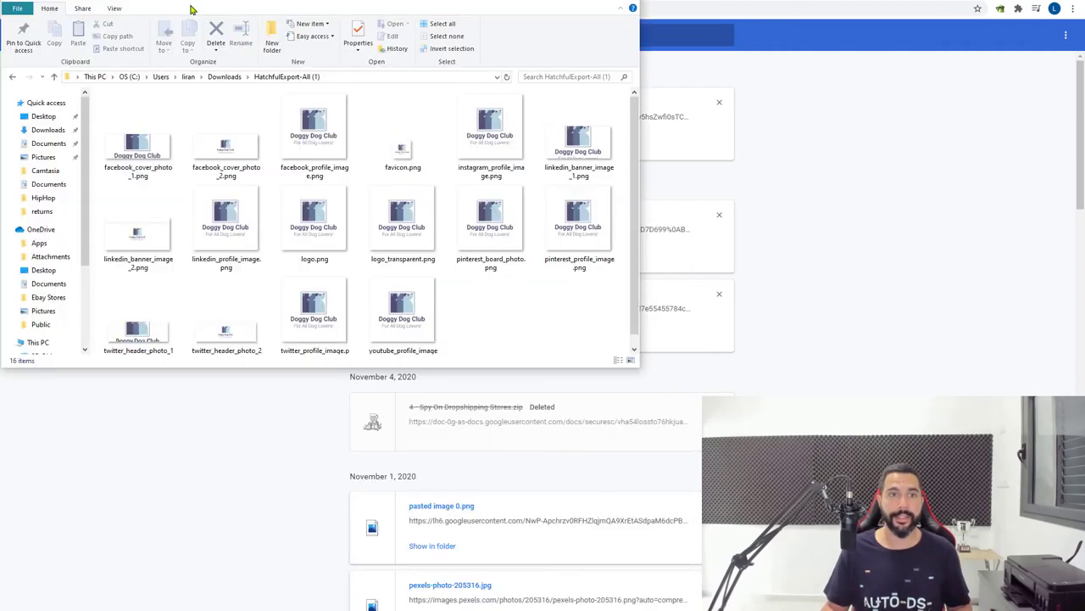
# Maximize File Explorer and open facebook_profile_image.png in Photos
pyautogui.moveTo(644, 386); pyautogui.dragTo(1084, 609)
pyautogui.scroll(2, 197, 206)
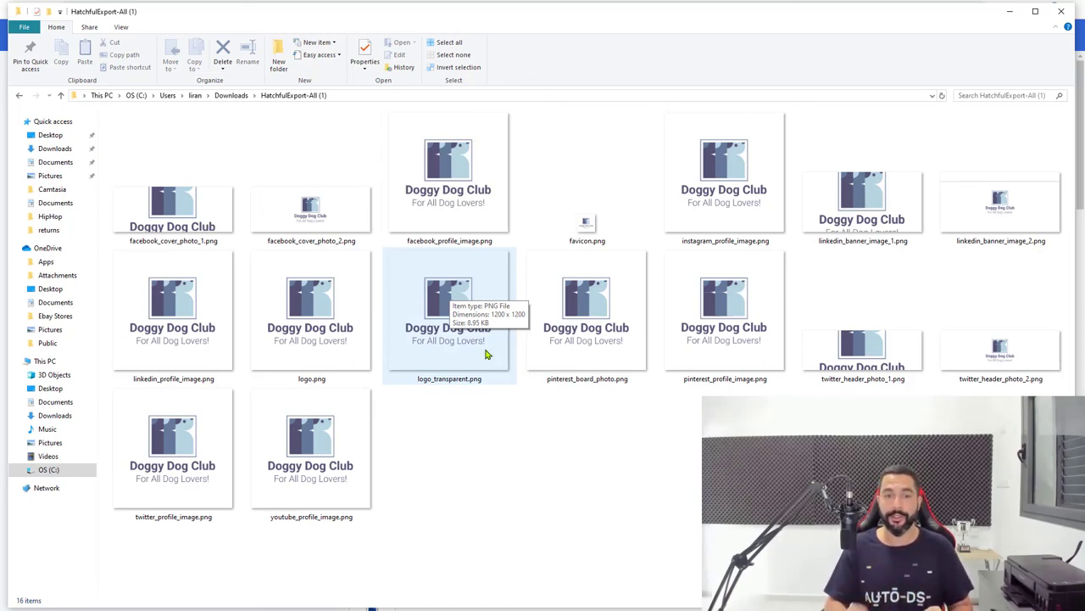
pyautogui.click(447, 195)
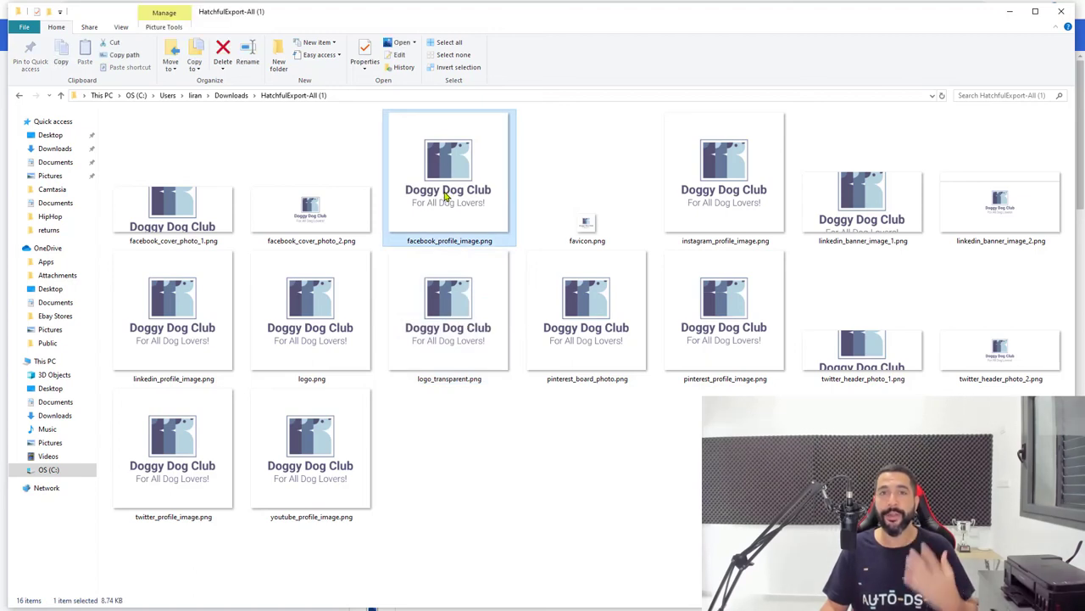
pyautogui.doubleClick(447, 195)
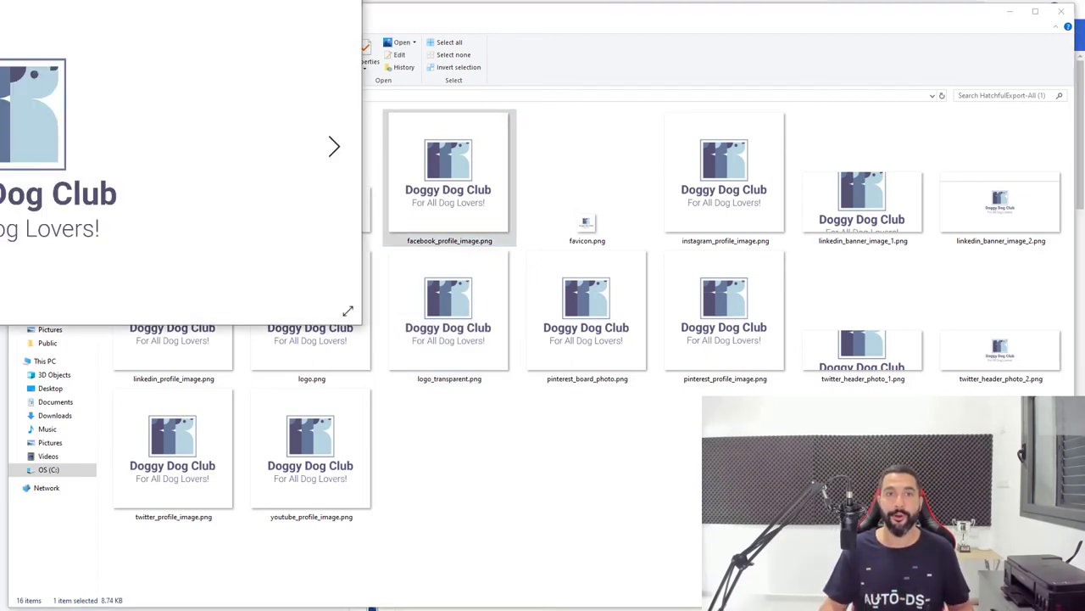